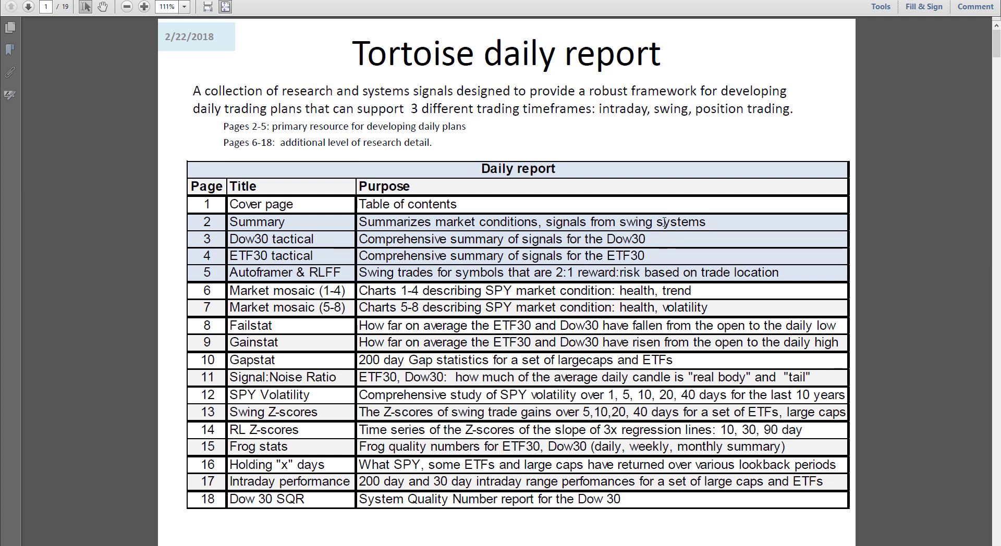
Review the daily report's market summary, Dow 30 and ETF30 tactical summaries, Pinch and Stretch report, Autoframer and squeezed-symbols pages
{"action": "scroll", "coordinate": [424, 323], "scroll_direction": "down", "scroll_amount": 1}
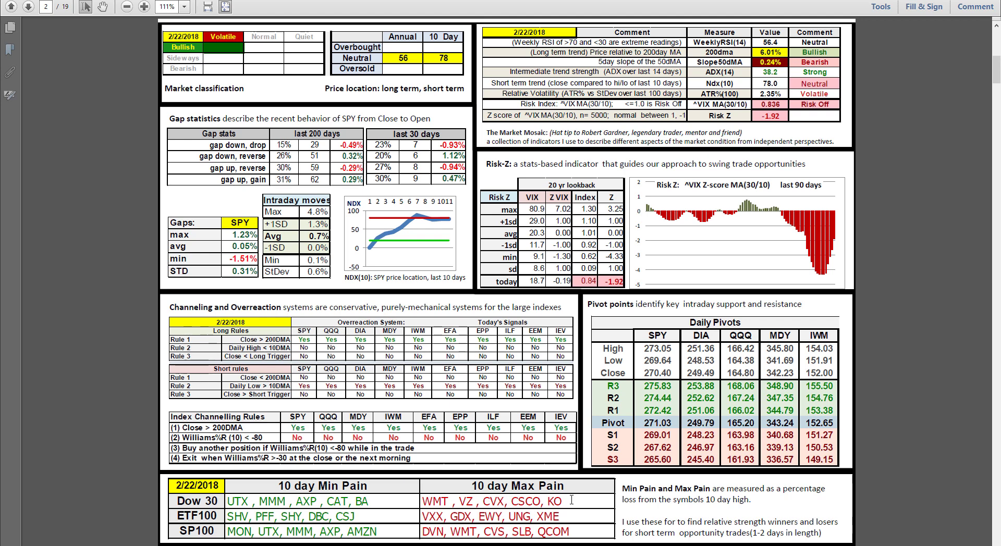
{"action": "scroll", "coordinate": [570, 499], "scroll_direction": "down", "scroll_amount": 3}
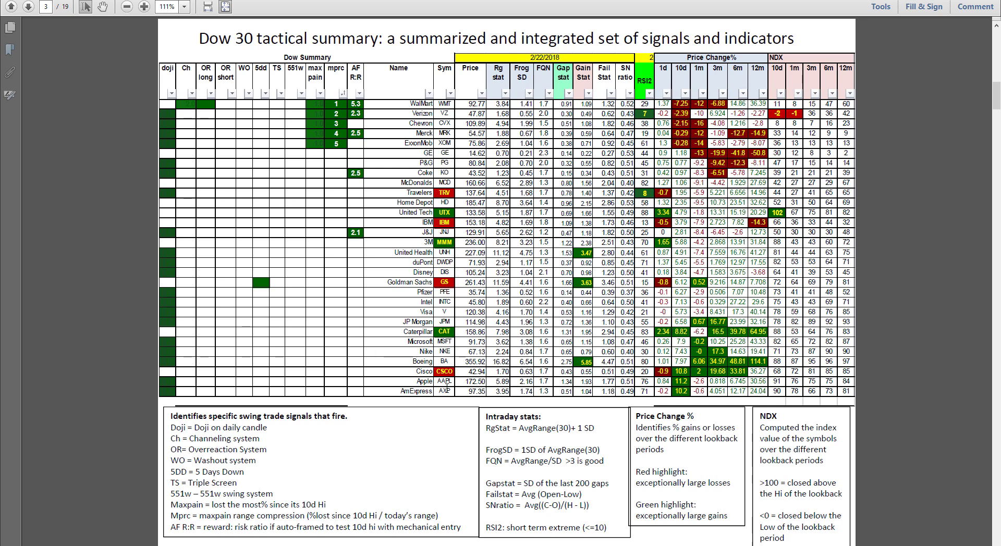
{"action": "scroll", "coordinate": [446, 200], "scroll_direction": "down", "scroll_amount": 3}
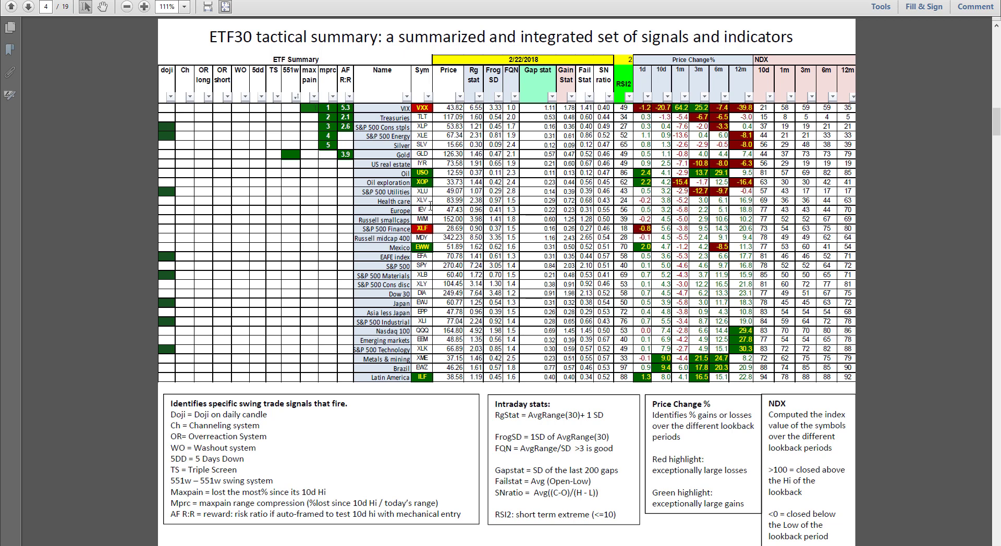
{"action": "scroll", "coordinate": [513, 185], "scroll_direction": "down", "scroll_amount": 3}
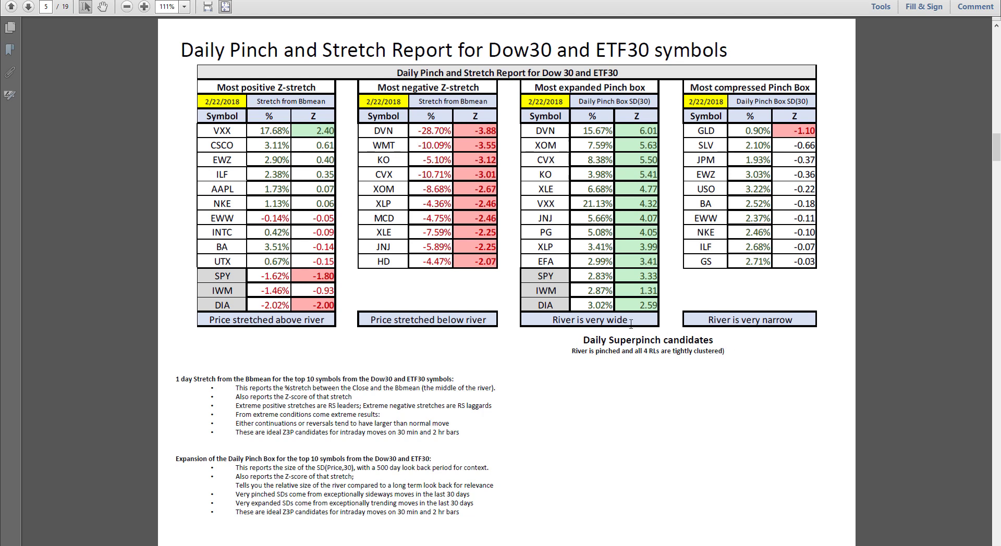
{"action": "key", "text": "Right"}
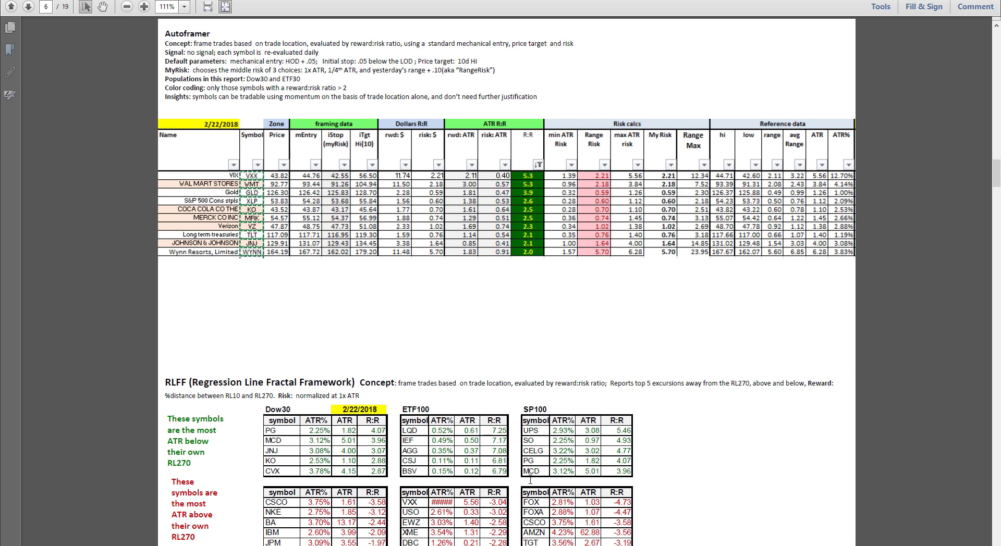
{"action": "scroll", "coordinate": [530, 479], "scroll_direction": "down", "scroll_amount": 2}
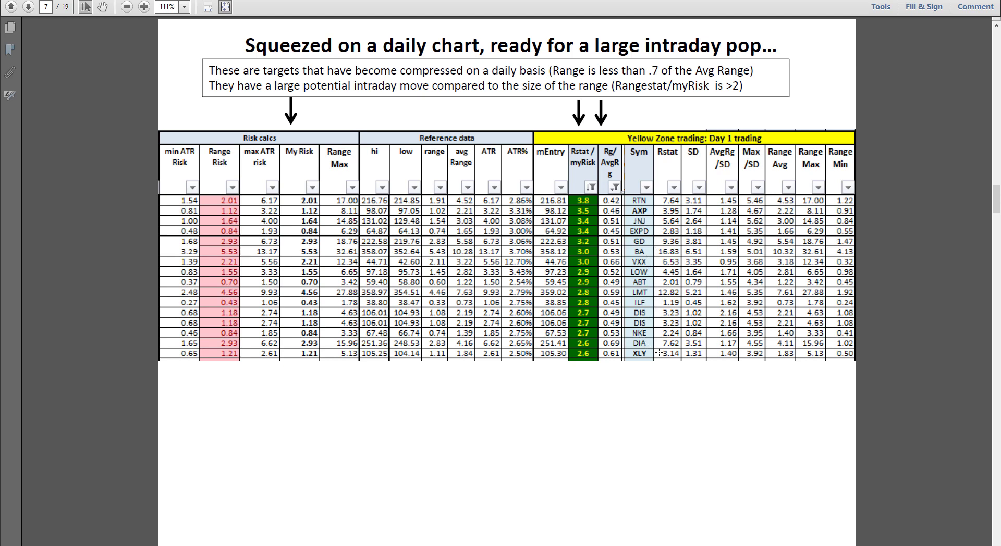
Examine the report's Market mosaic charts, regression line Z-scores, SPY volatility over holding periods and Holding "x" days table
{"action": "key", "text": "Page_Down"}
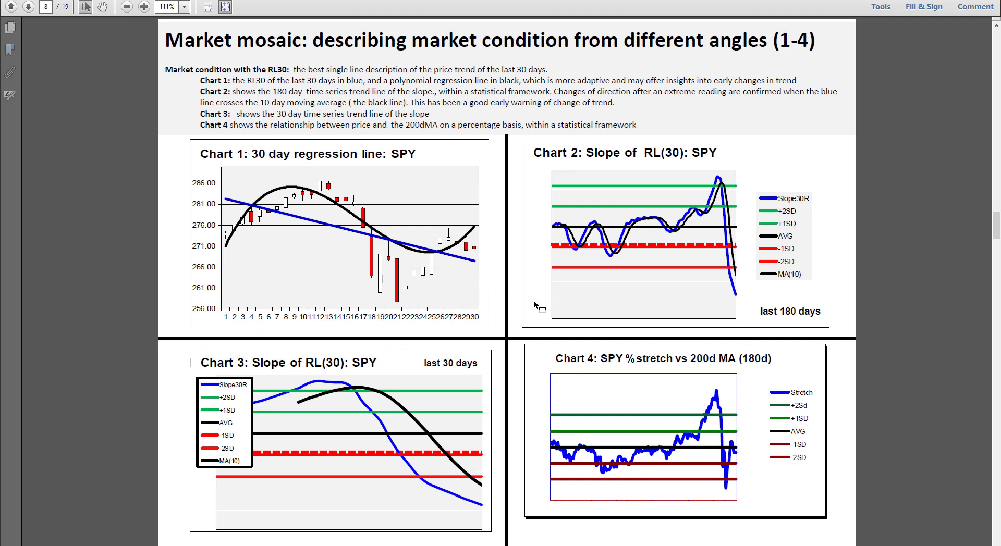
{"action": "key", "text": "Right"}
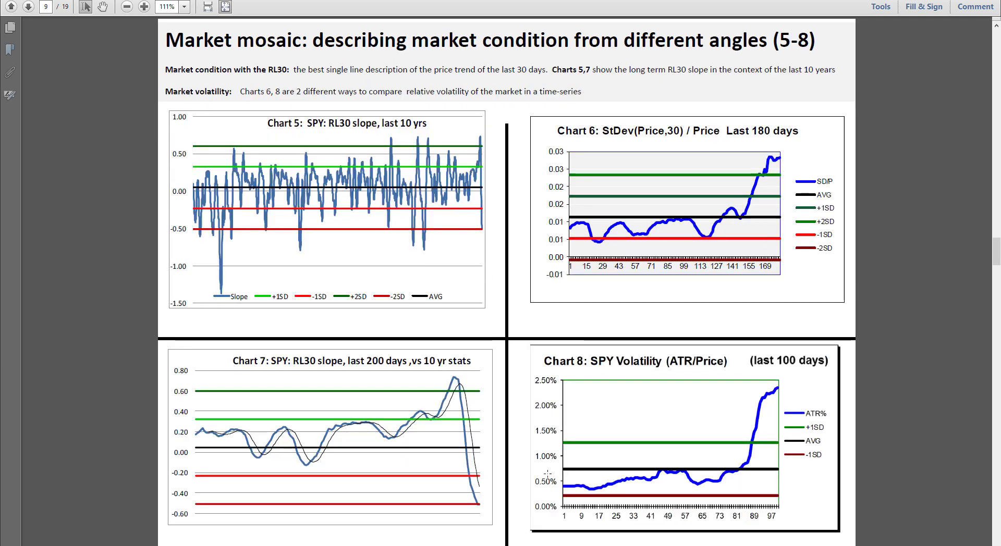
{"action": "key", "text": "Right"}
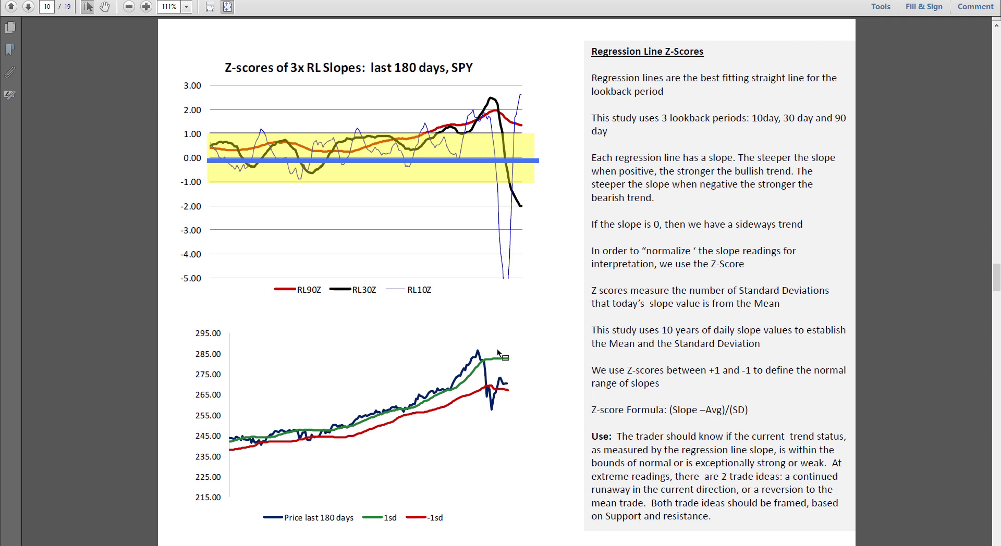
{"action": "key", "text": "Page_Down"}
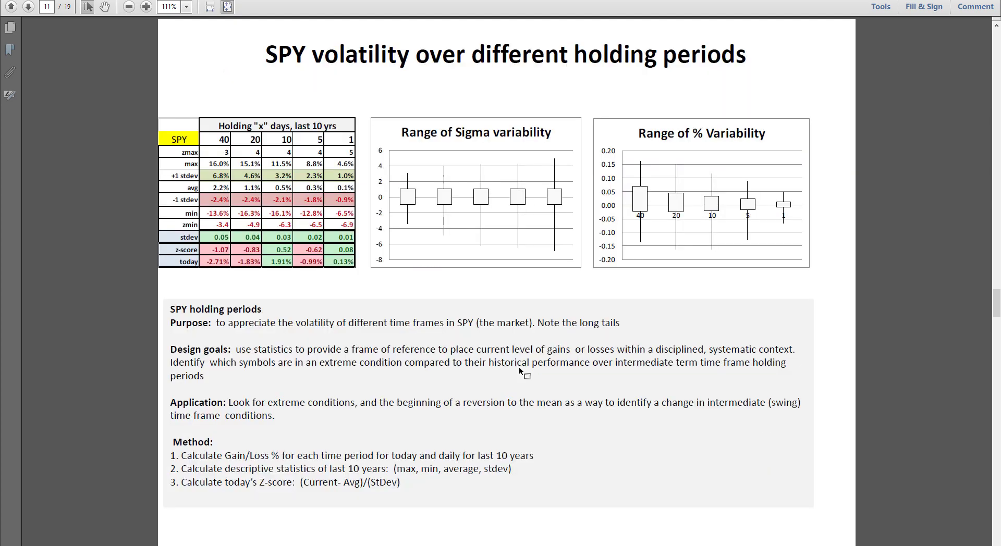
{"action": "key", "text": "Page_Up"}
{"action": "key", "text": "Page_Up"}
{"action": "key", "text": "Page_Down"}
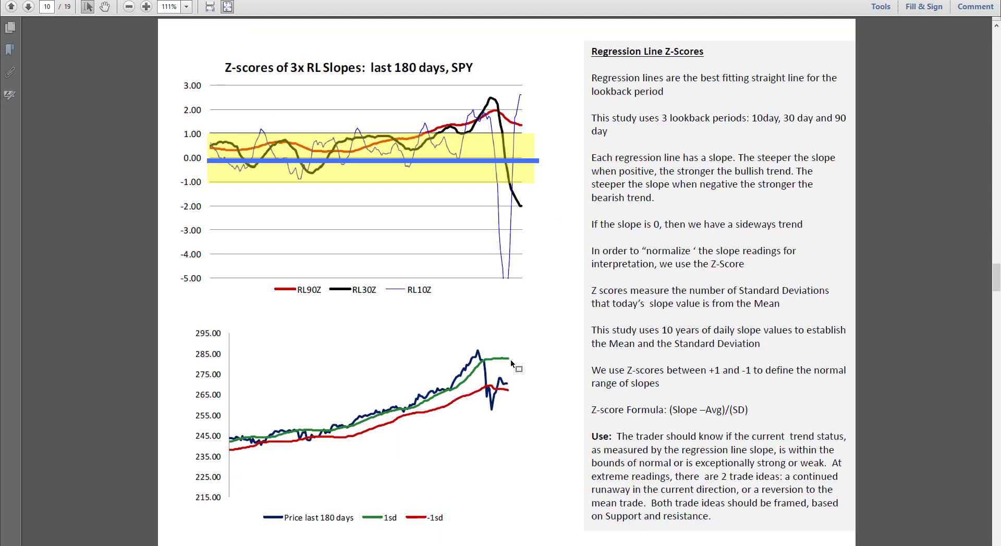
{"action": "key", "text": "Page_Down"}
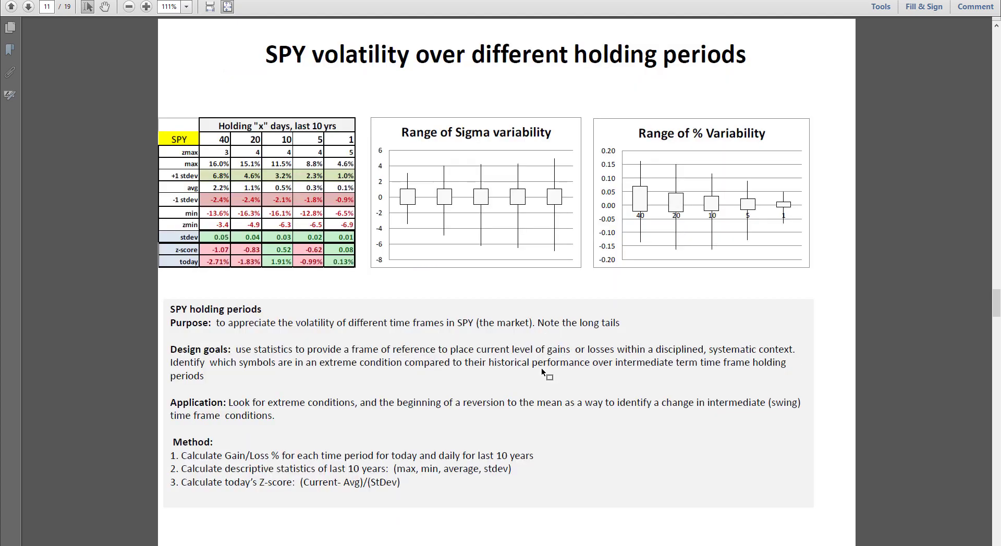
{"action": "key", "text": "Page_Down"}
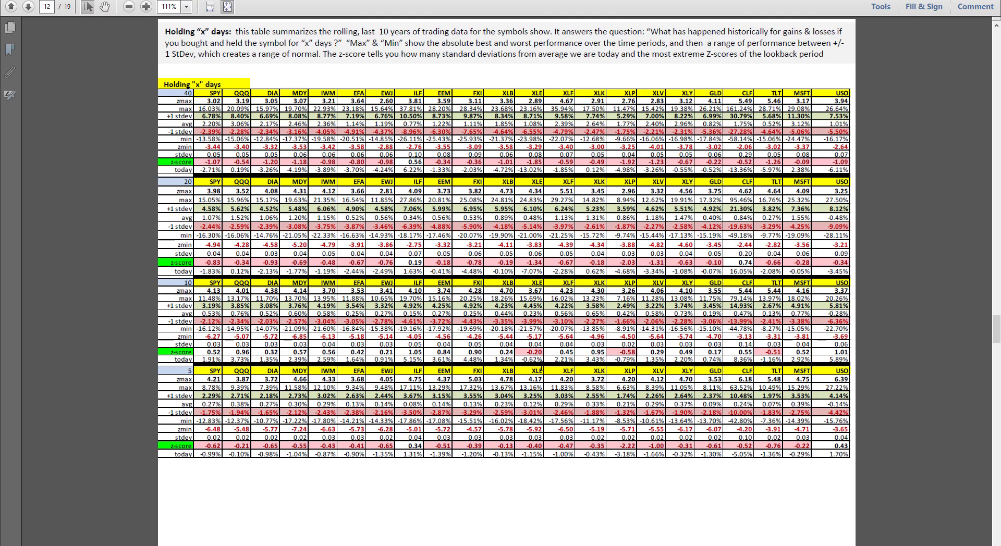
{"action": "key", "text": "Page_Down"}
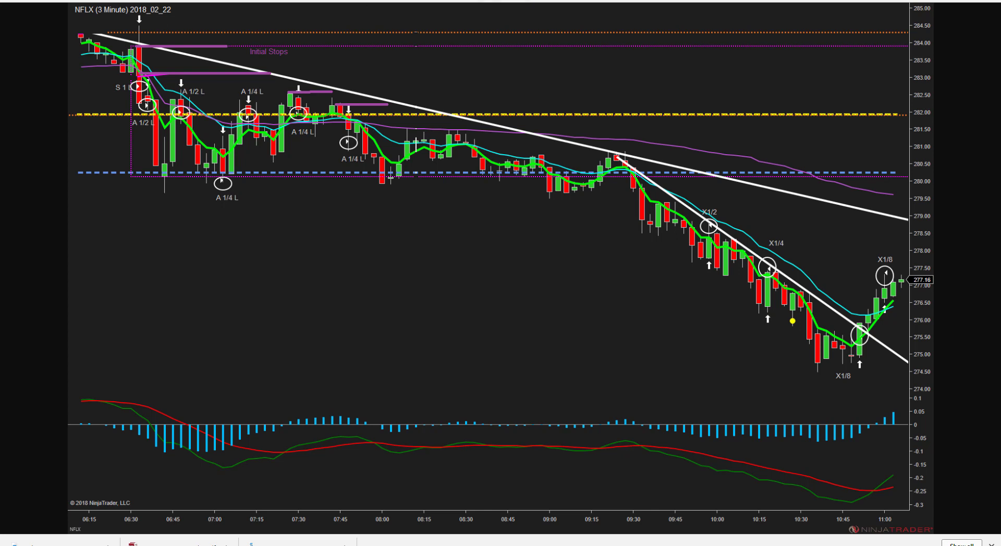
Bring up the DIA 3-minute chart of the MACD crossover trades in the browser and enlarge it
{"action": "key", "text": "ctrl+Tab"}
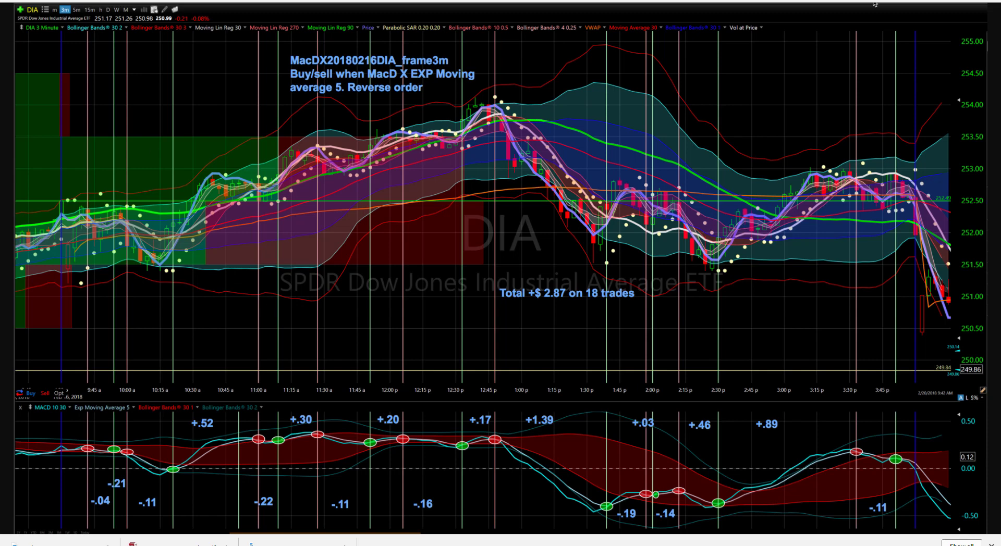
{"action": "scroll", "coordinate": [874, 4], "scroll_direction": "up", "scroll_amount": 1}
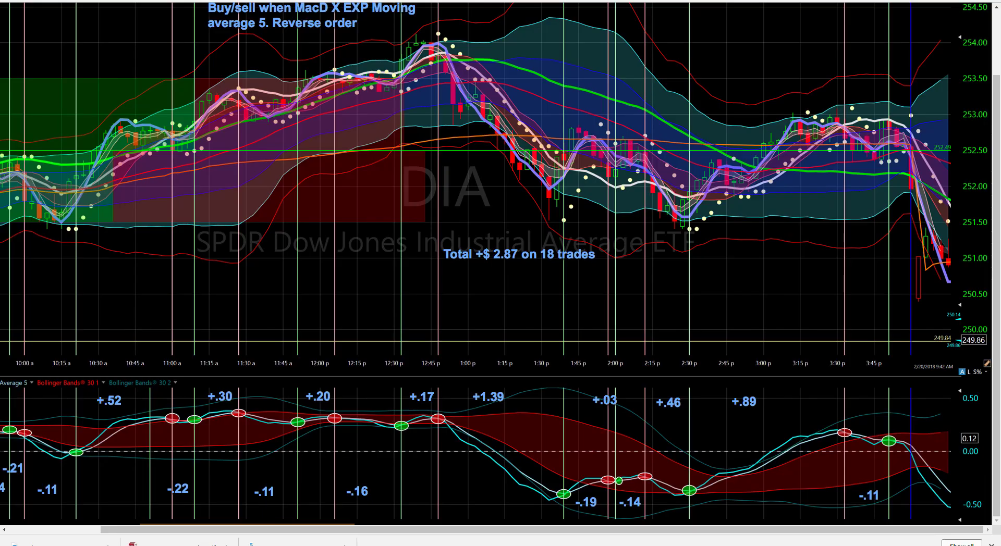
Switch to the XLU utilities ETF chart image and set the browser zoom to 250%
{"action": "key", "text": "ctrl+Tab"}
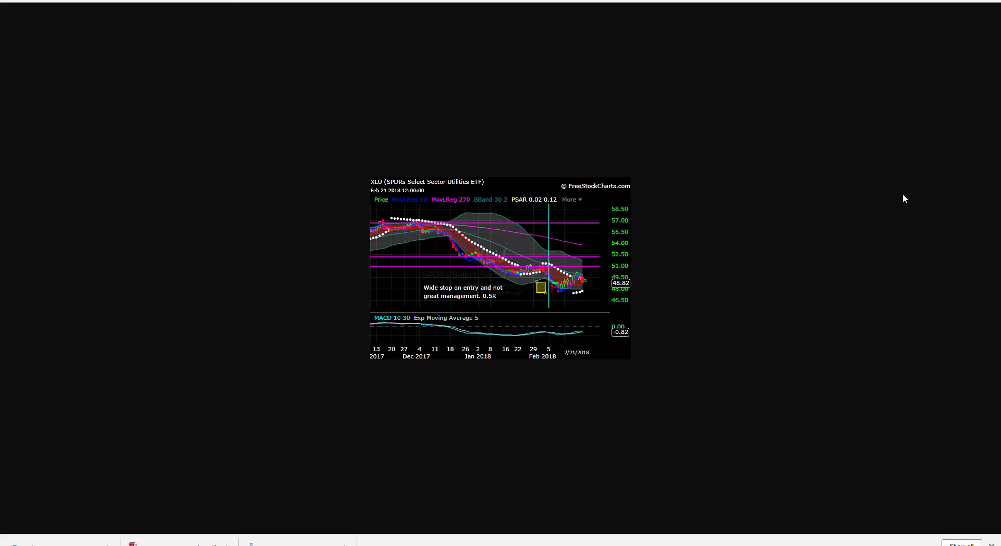
{"action": "key", "text": "alt+f"}
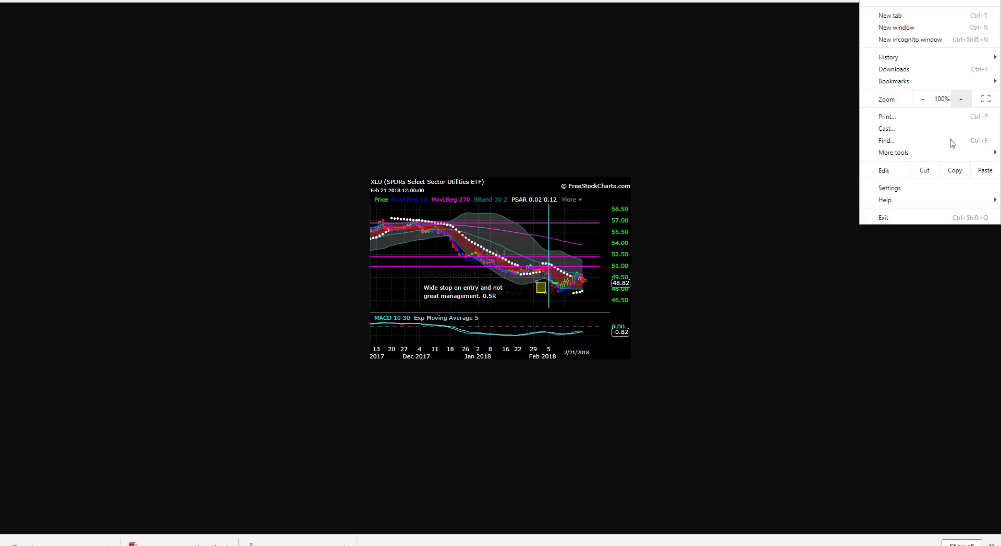
{"action": "left_click", "coordinate": [961, 99]}
{"action": "left_click", "coordinate": [961, 99]}
{"action": "left_click", "coordinate": [961, 99]}
{"action": "left_click", "coordinate": [961, 99]}
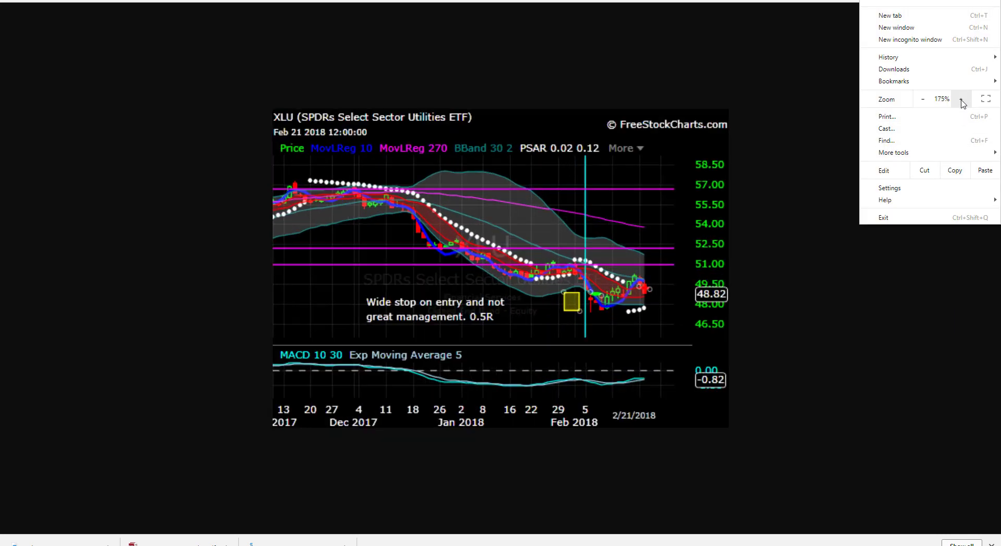
{"action": "left_click", "coordinate": [961, 99]}
{"action": "left_click", "coordinate": [962, 99]}
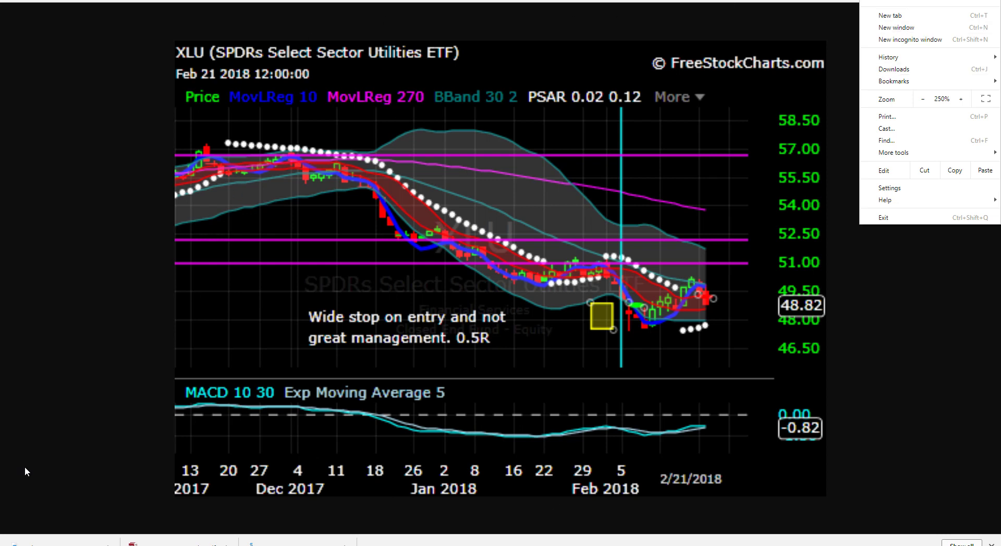
{"action": "key", "text": "Escape"}
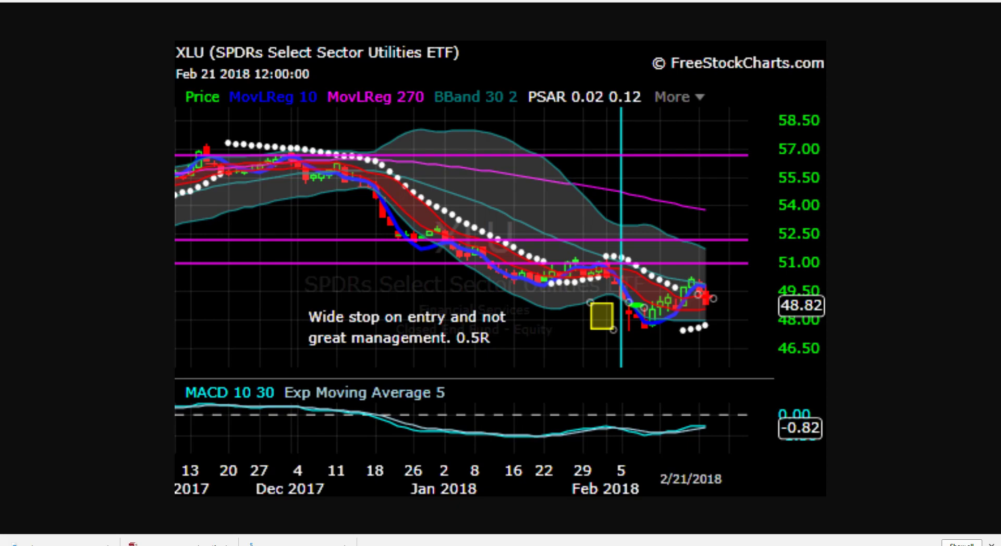
Switch to the Campfire chat lobby and highlight the Swingtrading Mastermind, Closed Trade Journal, and Primary and Intraday Mastermind room titles
{"action": "key", "text": "Right"}
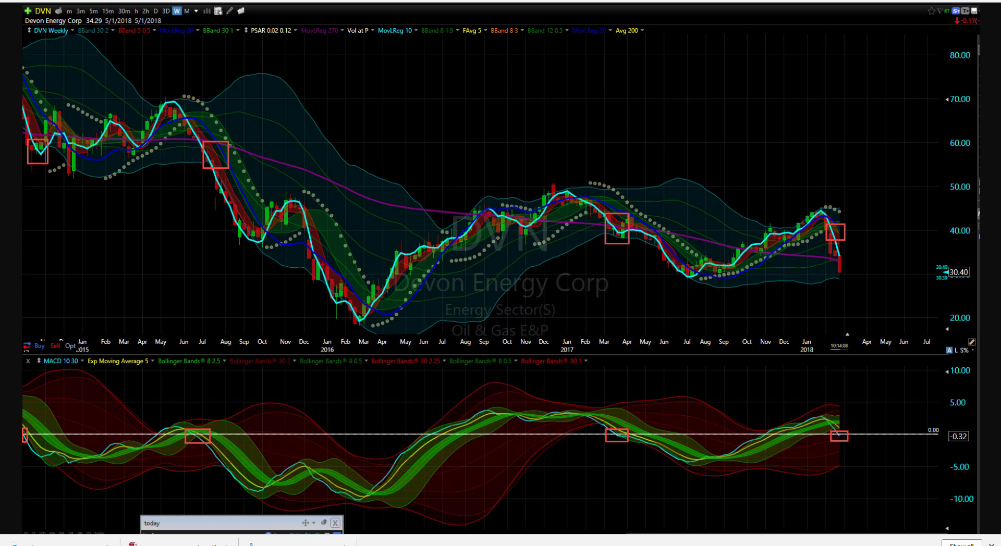
{"action": "key", "text": "alt+Tab"}
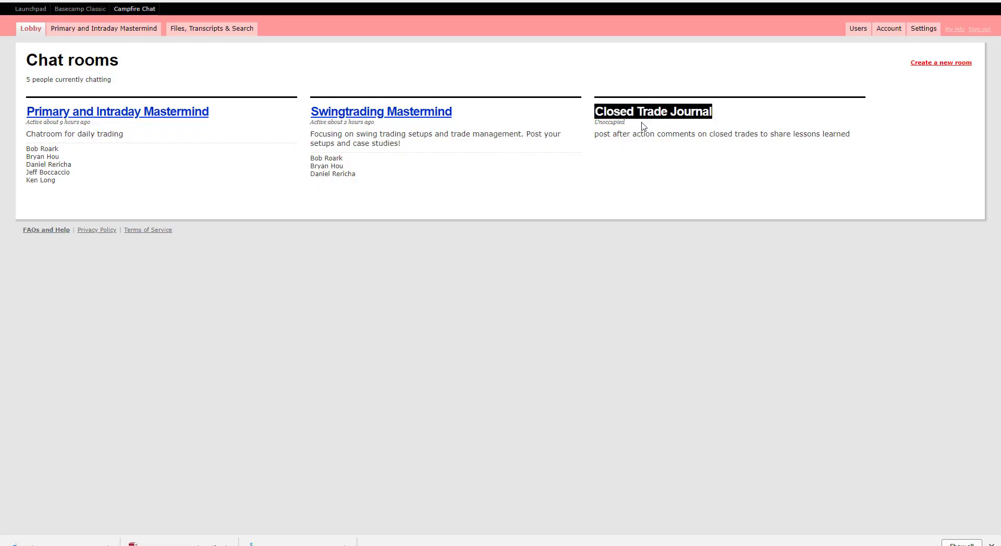
{"action": "left_click_drag", "start_coordinate": [124, 134], "coordinate": [32, 109]}
{"action": "left_click", "coordinate": [130, 132]}
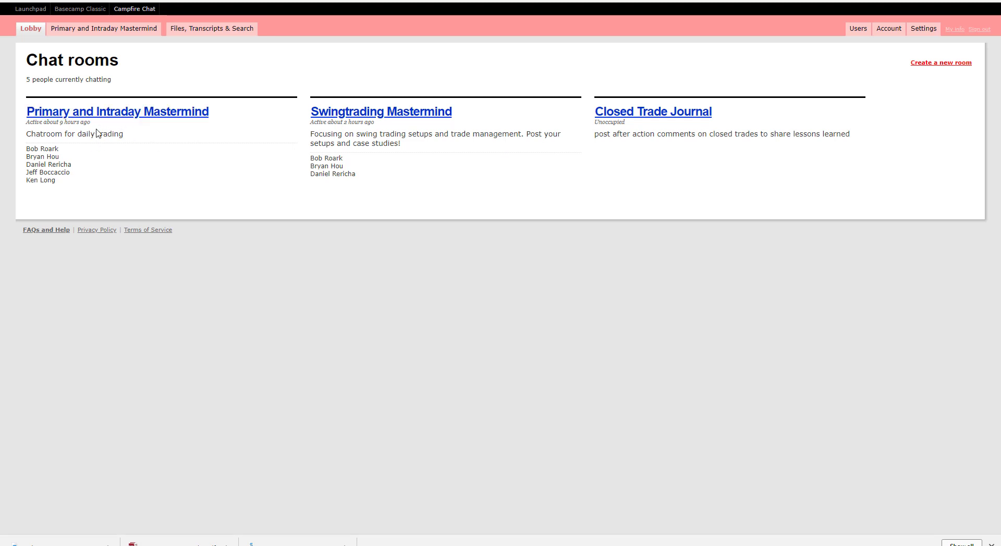
{"action": "triple_click", "coordinate": [411, 113]}
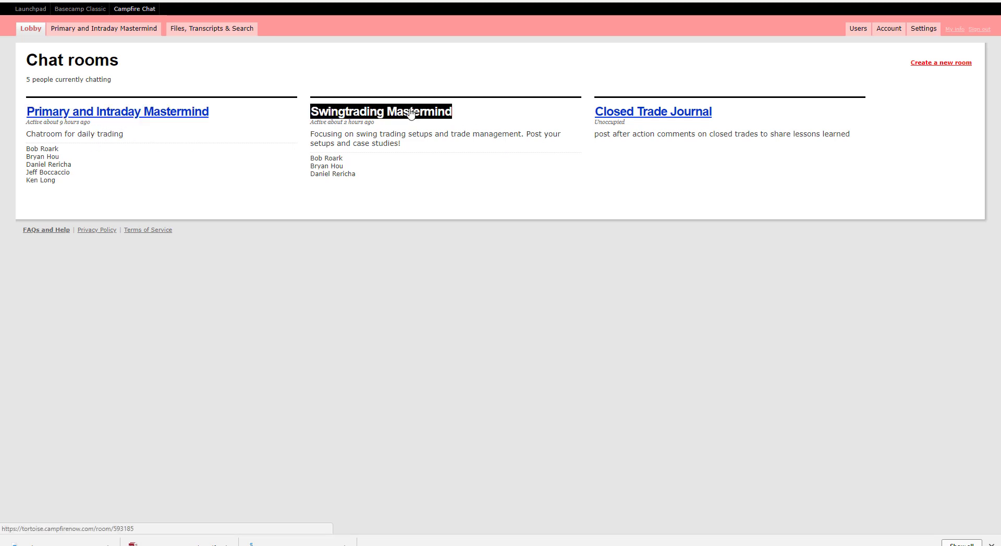
{"action": "triple_click", "coordinate": [653, 113]}
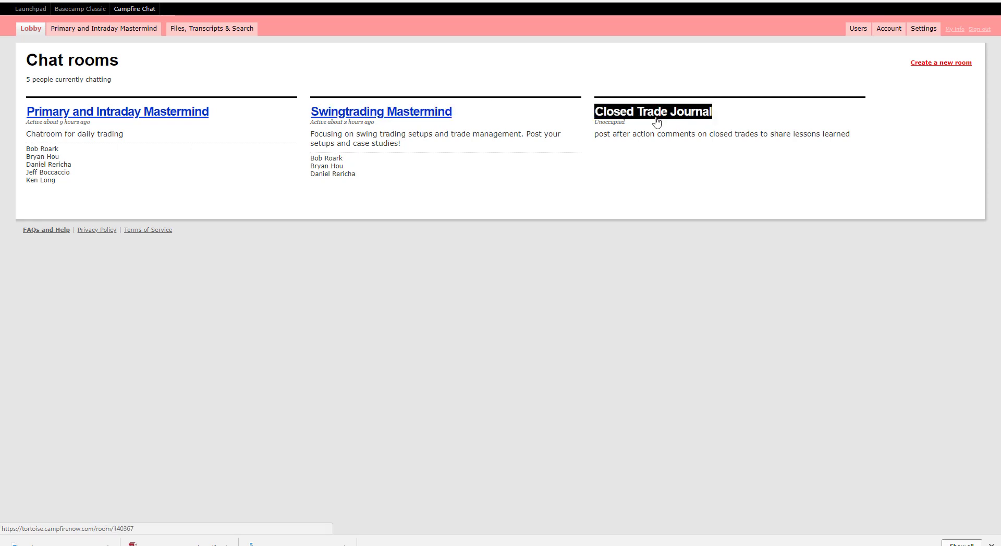
{"action": "triple_click", "coordinate": [99, 114]}
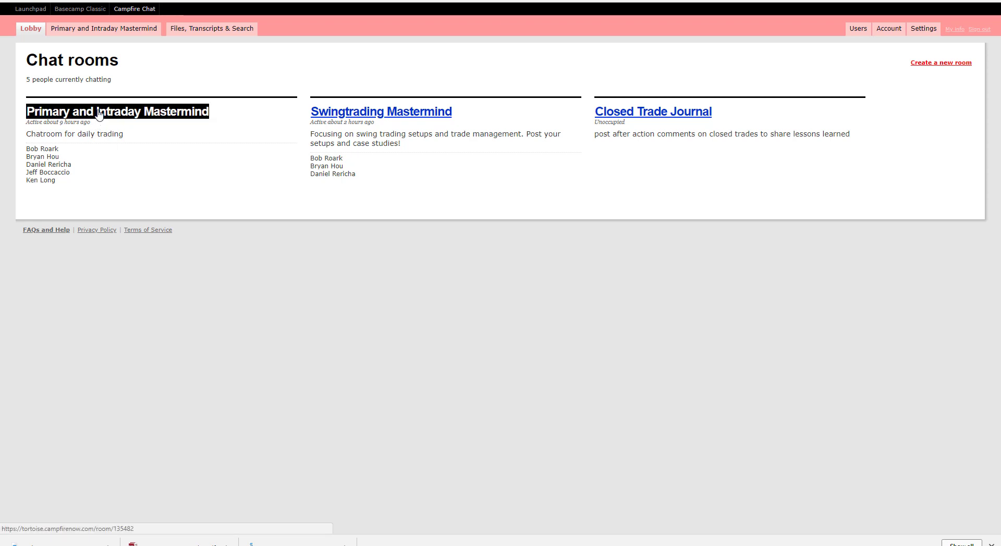